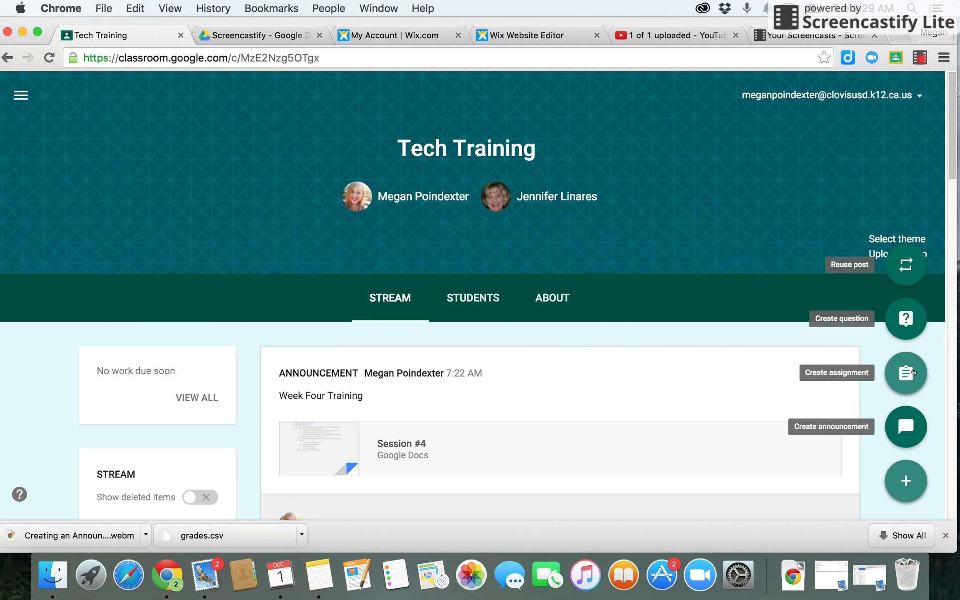
Step: Create an assignment titled "Of Mice and Men" with the description "For this essay please address the following prompt:"
left_click(913, 371)
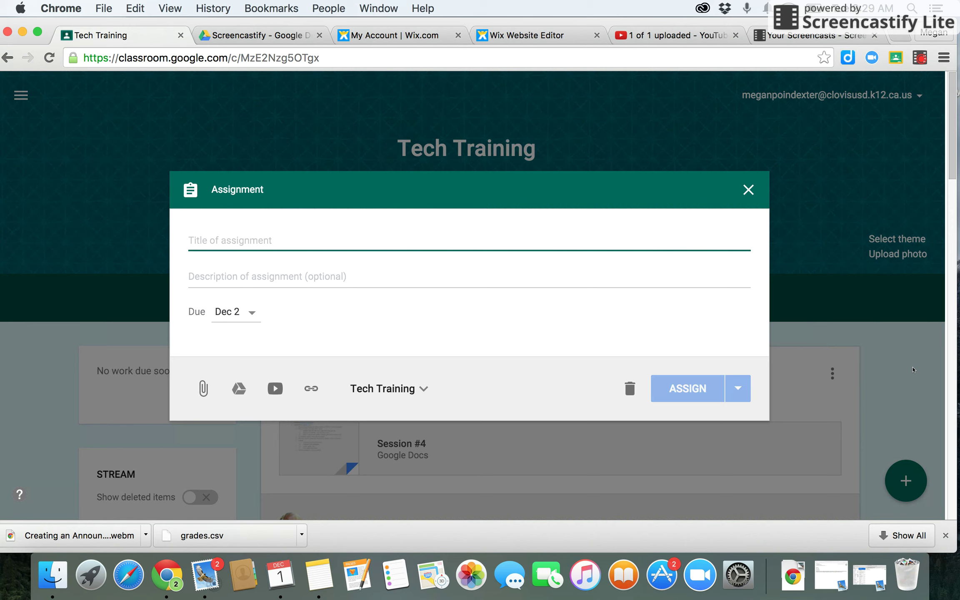
type("Of Mice ")
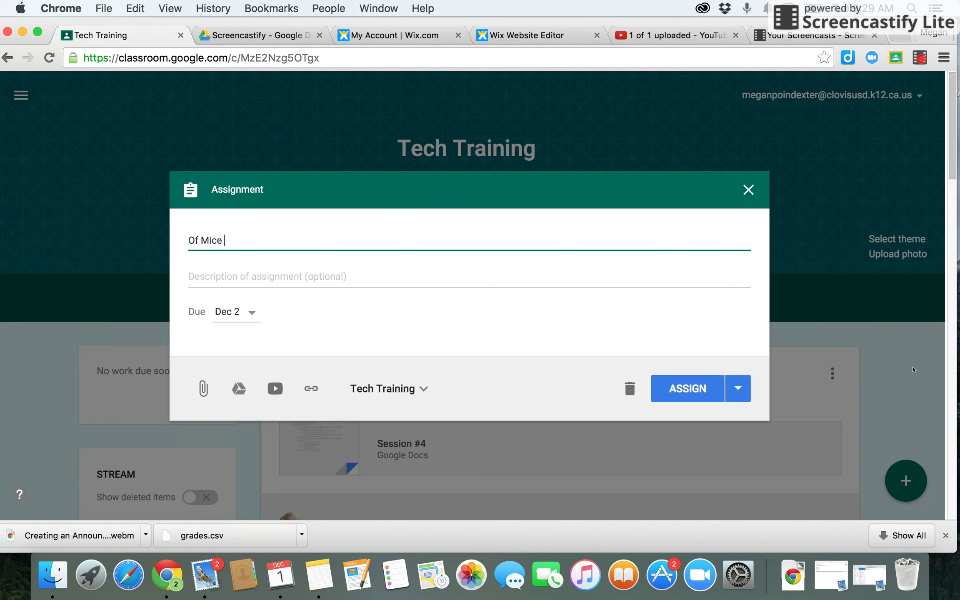
type("and Men")
left_click(386, 284)
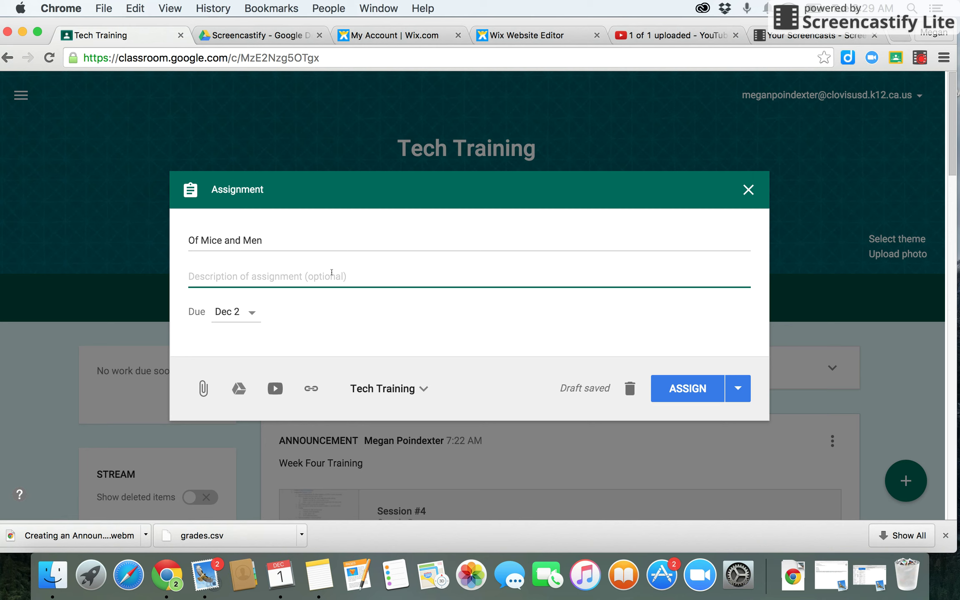
type("For this essa")
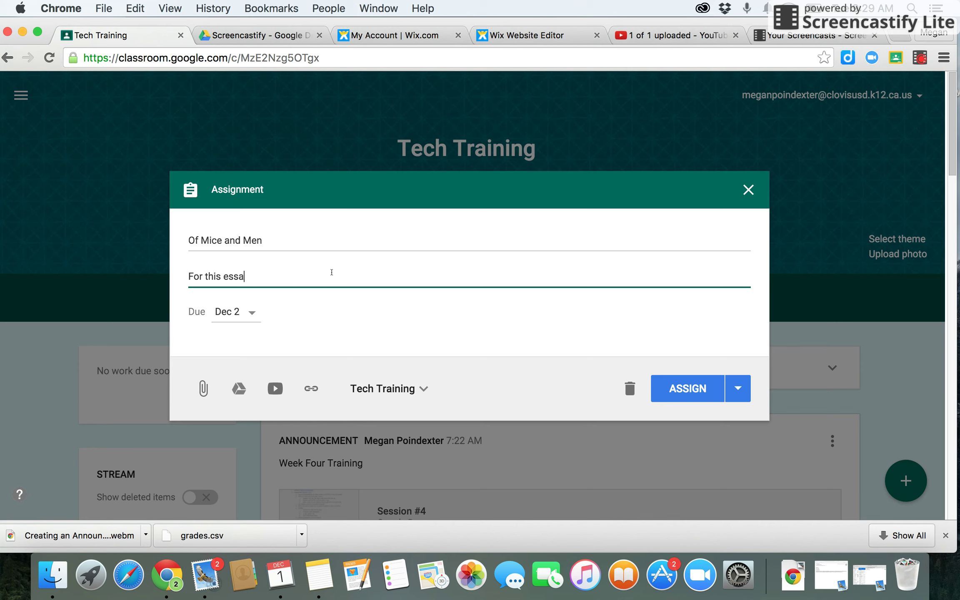
type("y please address the following pro")
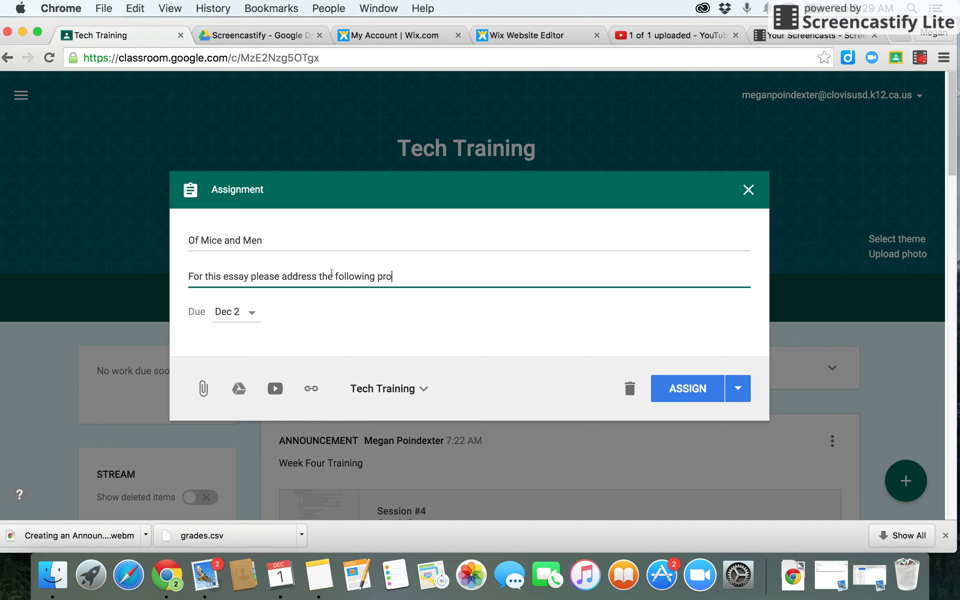
type("mpt:")
Step: Attach the OMM Loneliness Essay document from the OMM folder inside 9th Grade English in Google Drive
left_click(239, 389)
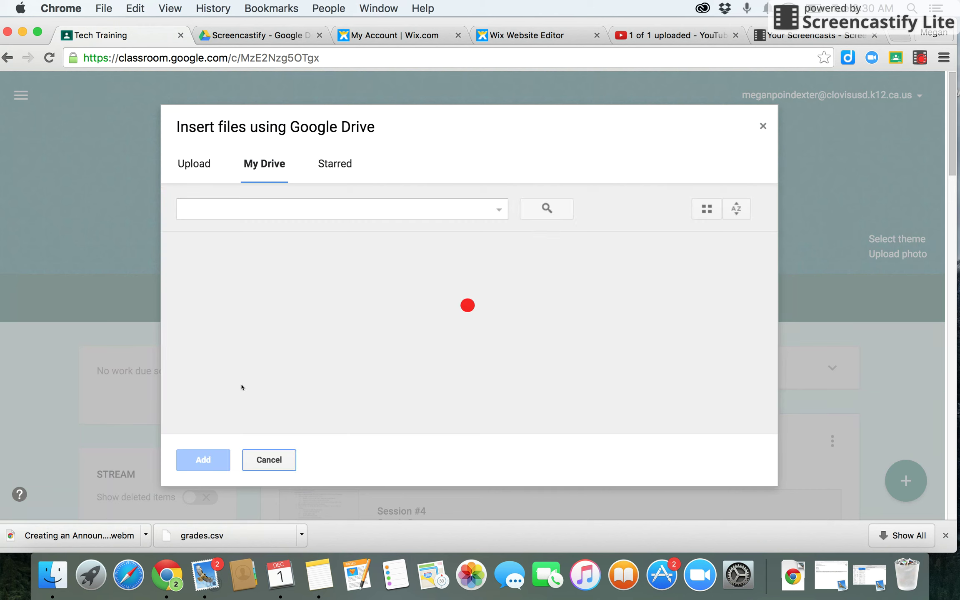
double_click(231, 395)
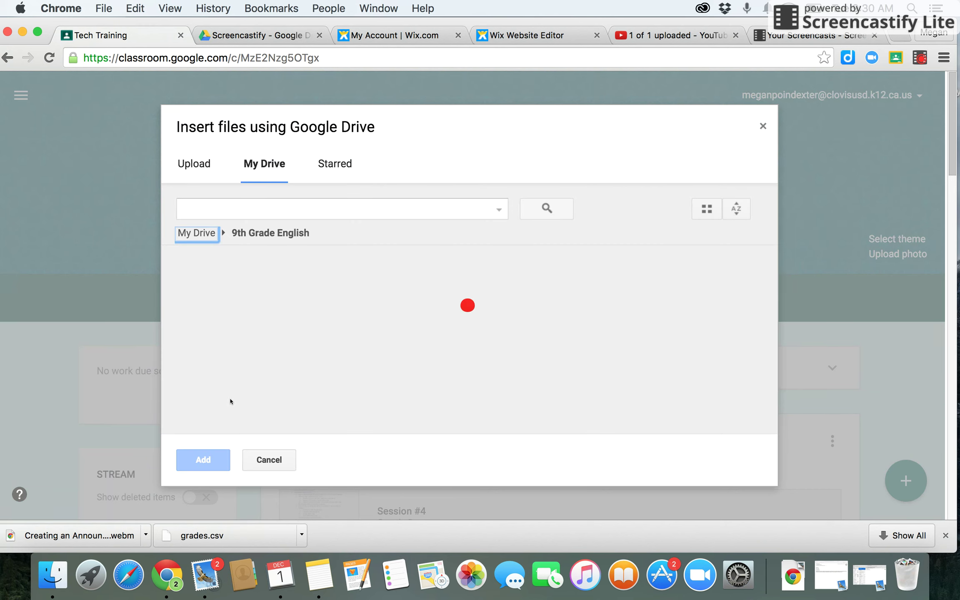
double_click(260, 313)
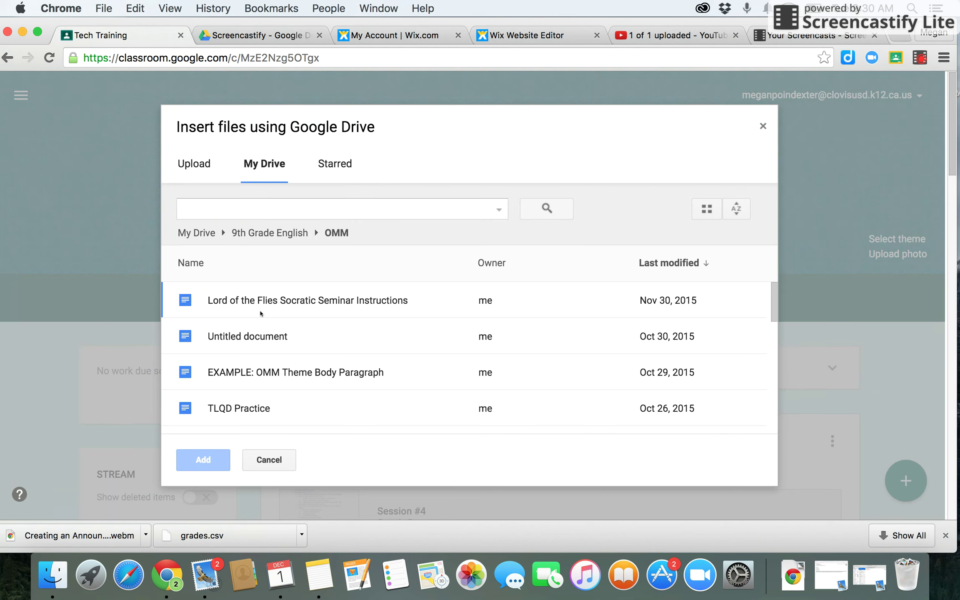
scroll(277, 371, "down", 5)
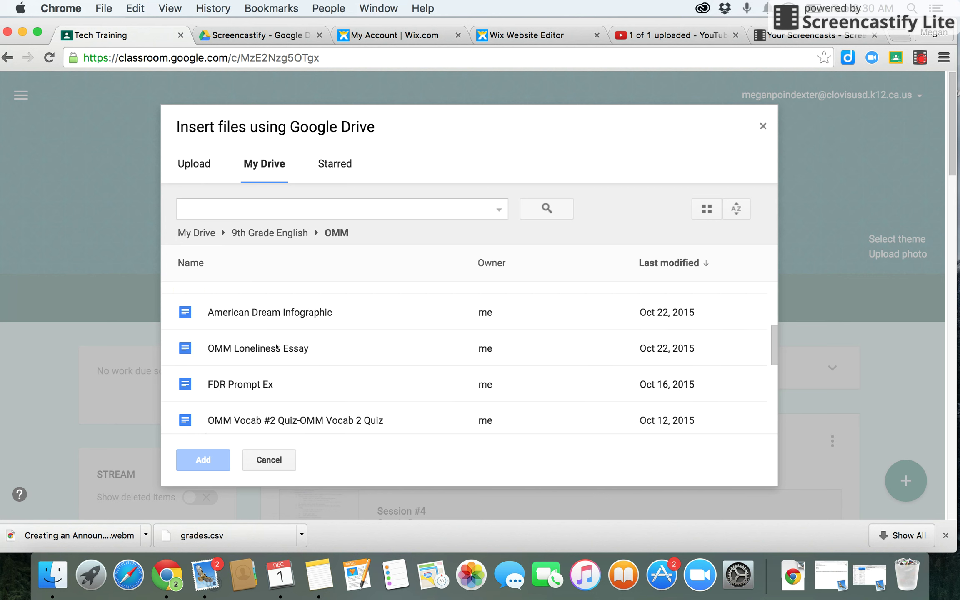
left_click(276, 347)
left_click(207, 461)
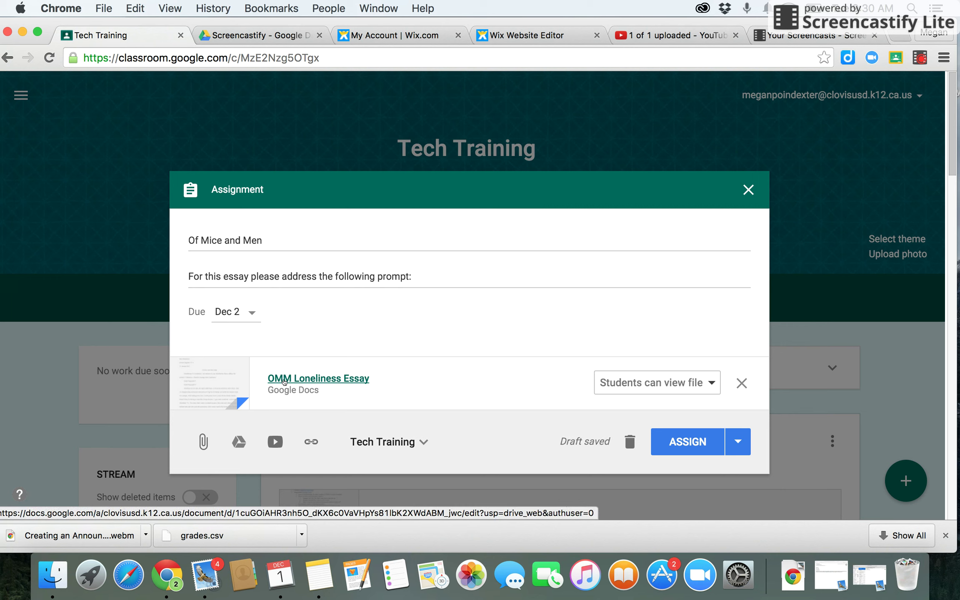
Step: Set the due date to Dec 18, 2015, 11:59 PM and have a copy of the attached essay made for each student
left_click(251, 313)
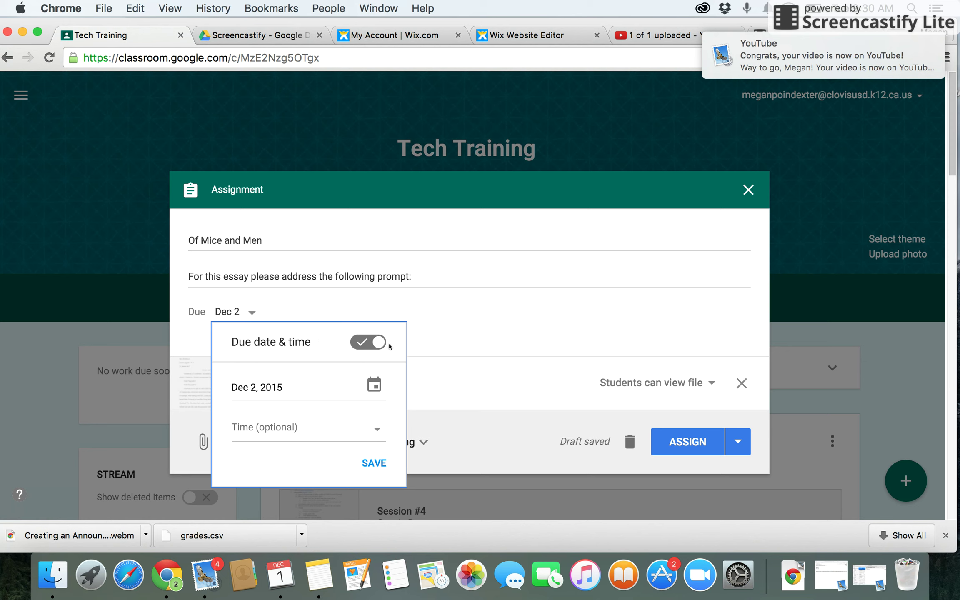
left_click(261, 387)
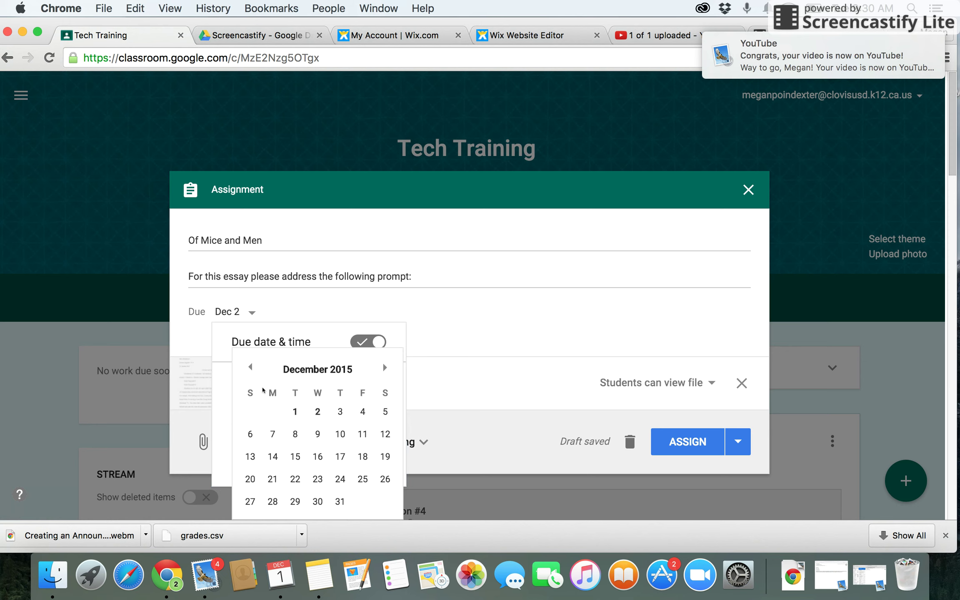
left_click(364, 457)
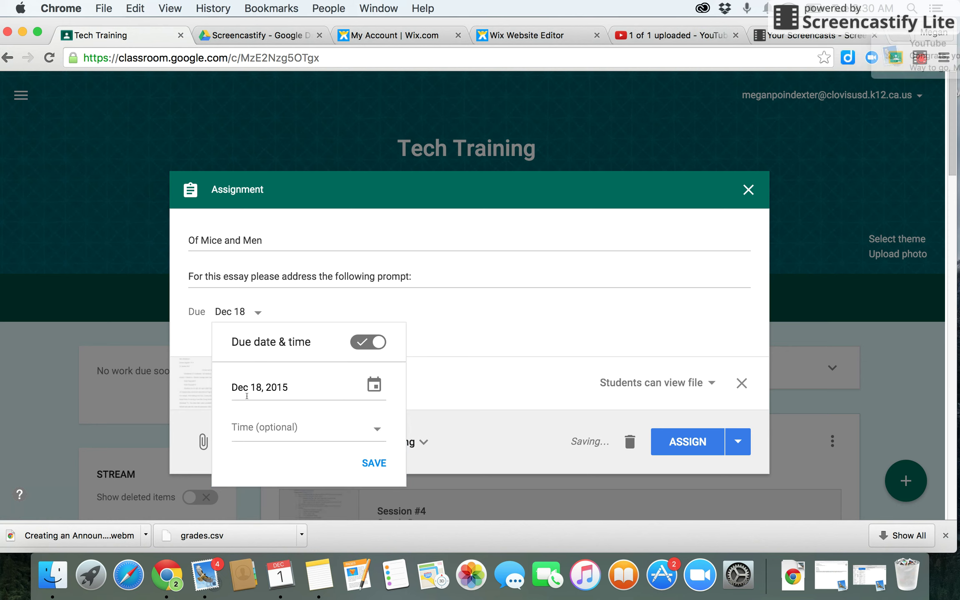
left_click(376, 431)
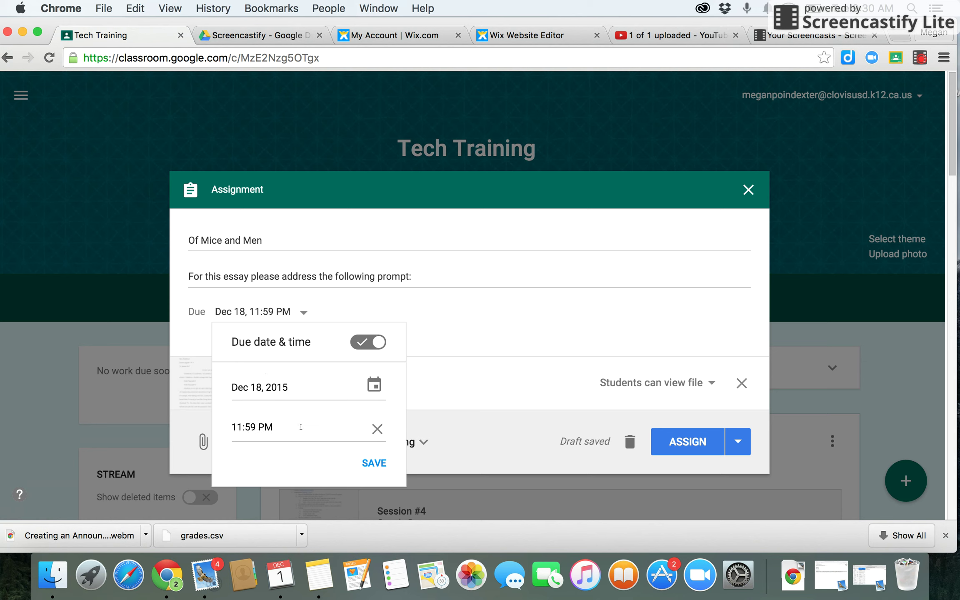
left_click(370, 465)
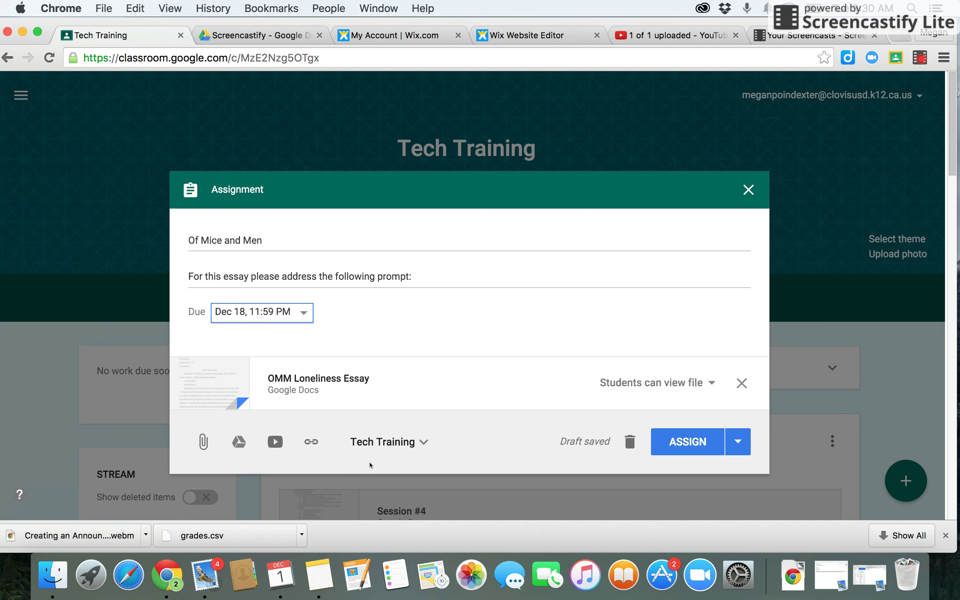
left_click(630, 391)
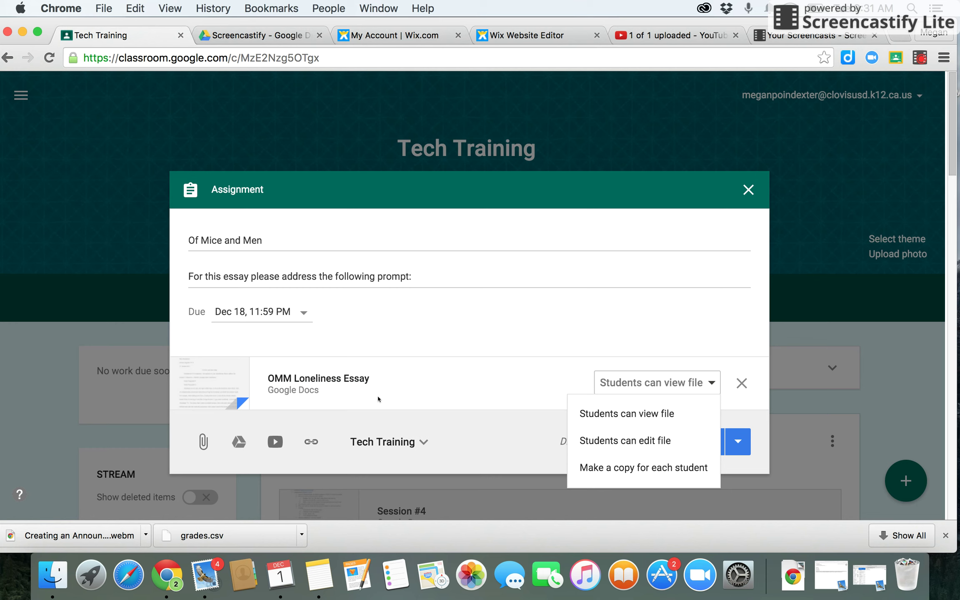
left_click(617, 467)
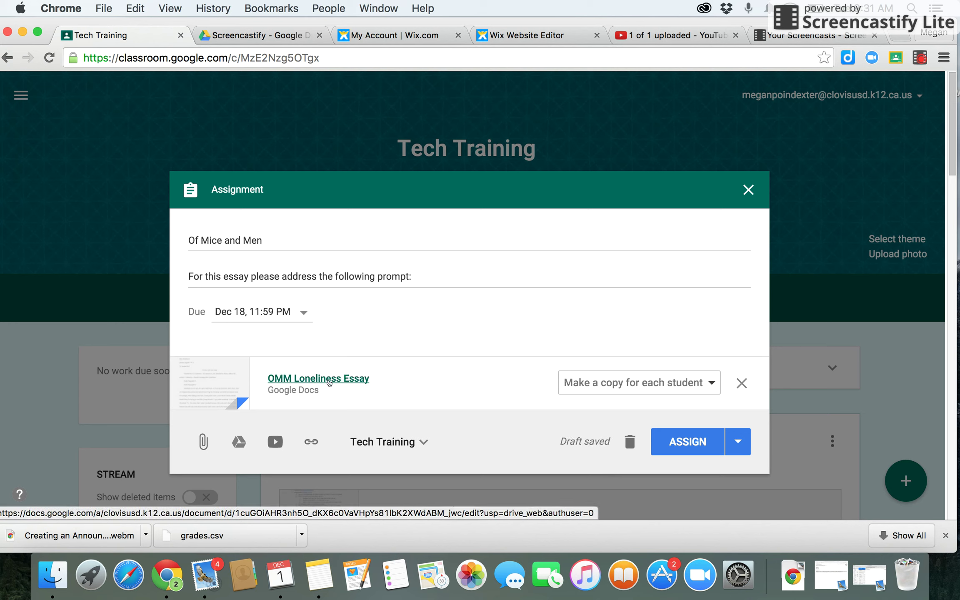
Step: In Google Drive, open the APGoPo 4th & 6th Periods folder inside the Classroom folder and view its Unit 1 Week 2 Assignment document
left_click(268, 41)
left_click(185, 137)
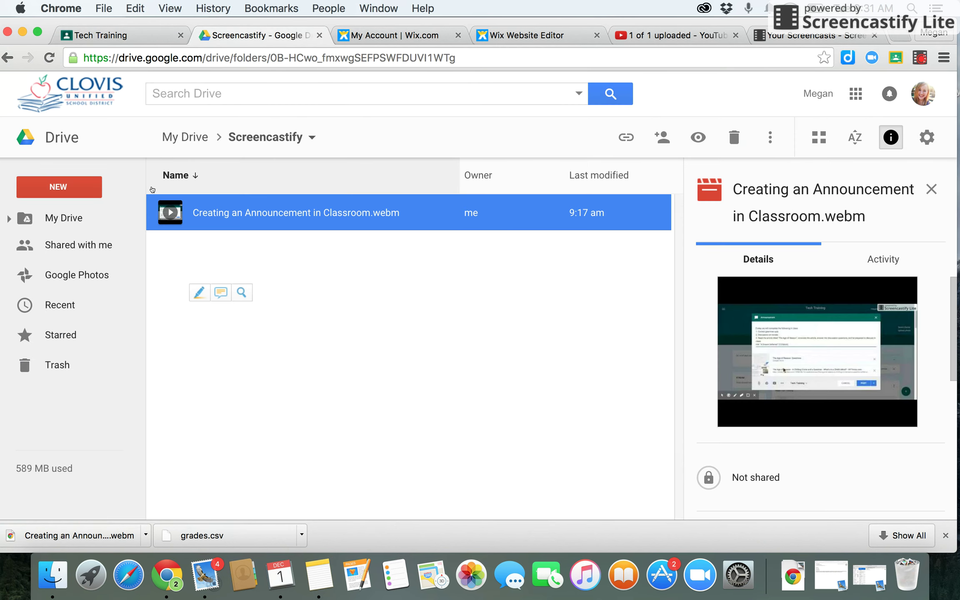
scroll(286, 317, "down", 10)
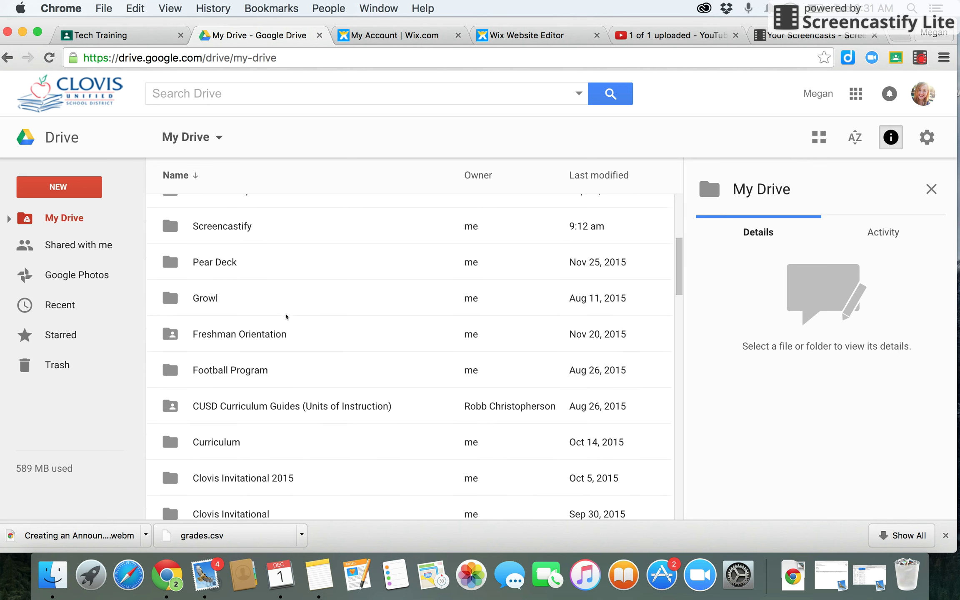
left_click(248, 483)
double_click(248, 482)
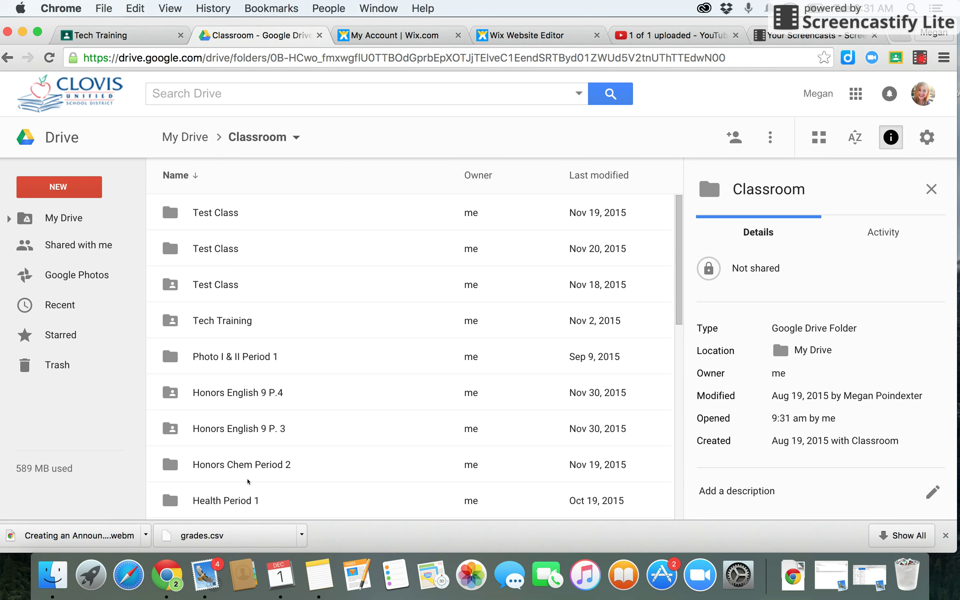
scroll(248, 482, "down", 15)
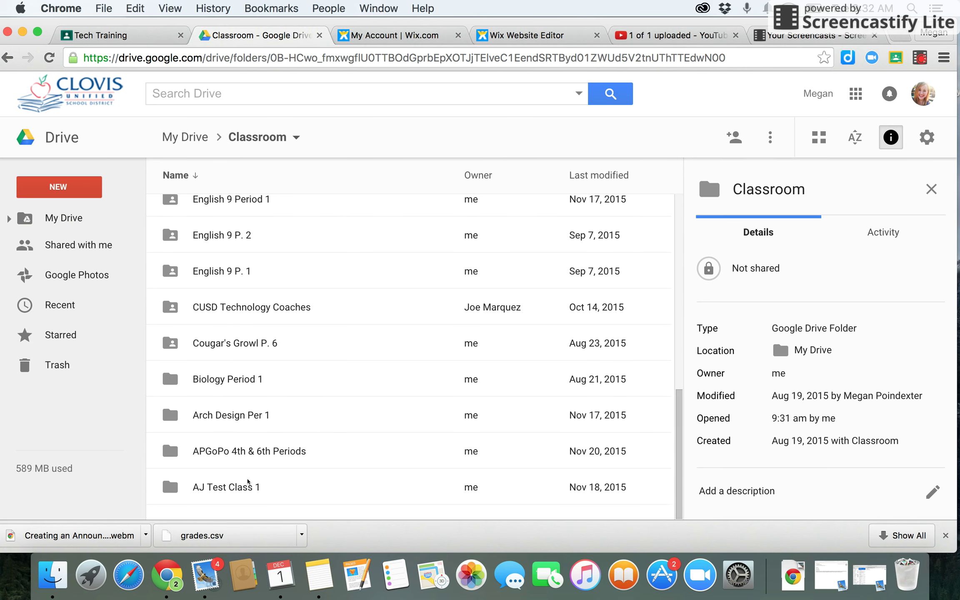
left_click(244, 448)
double_click(244, 448)
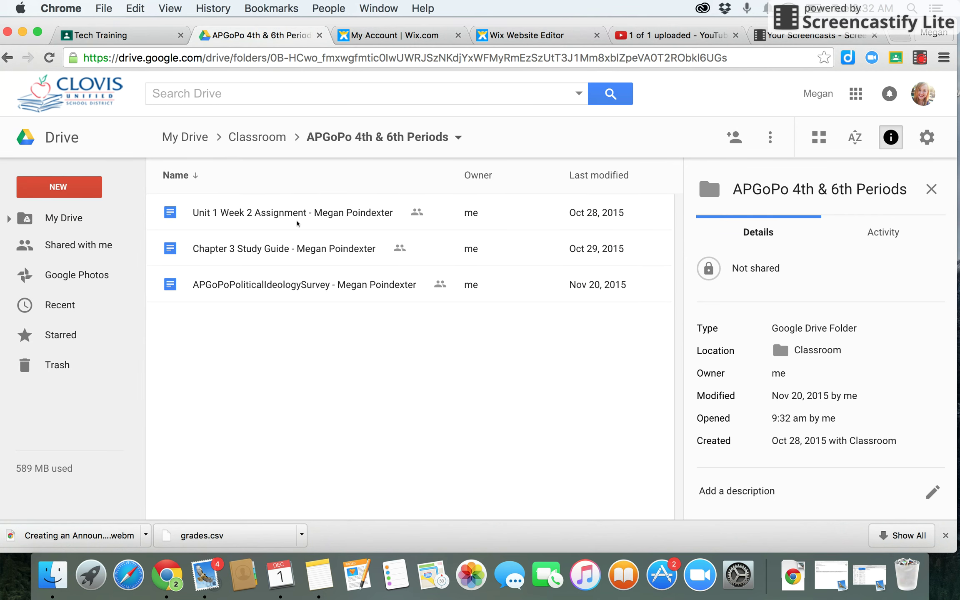
double_click(390, 213)
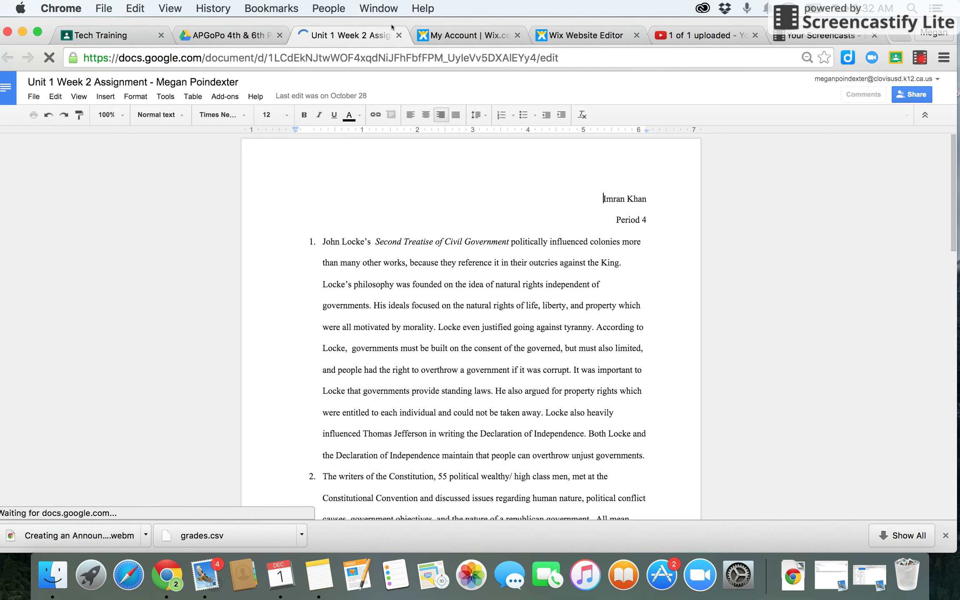
key("super+w")
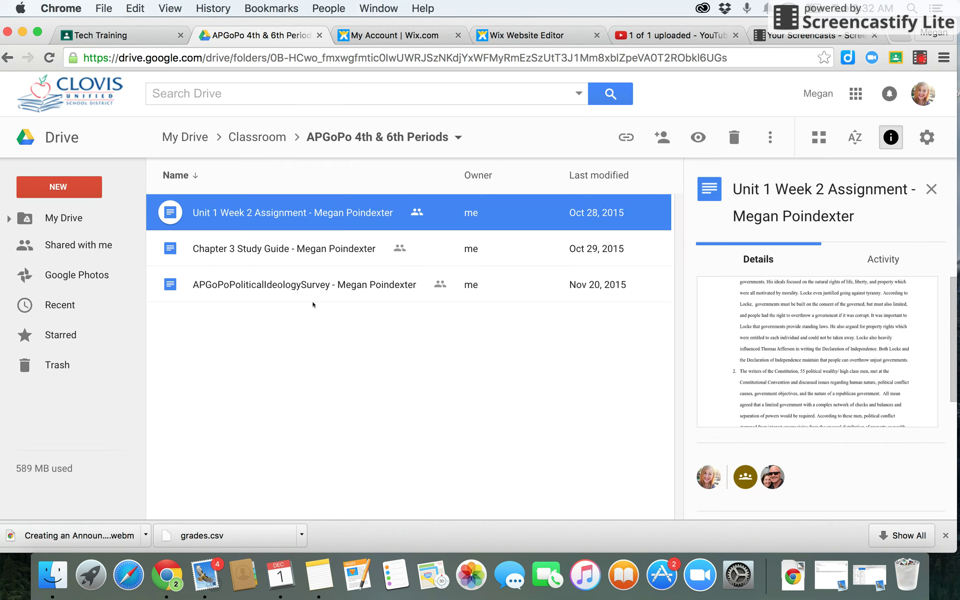
Step: Open the Chapter 3 Study Guide document and insert a blank line below question 1
double_click(292, 261)
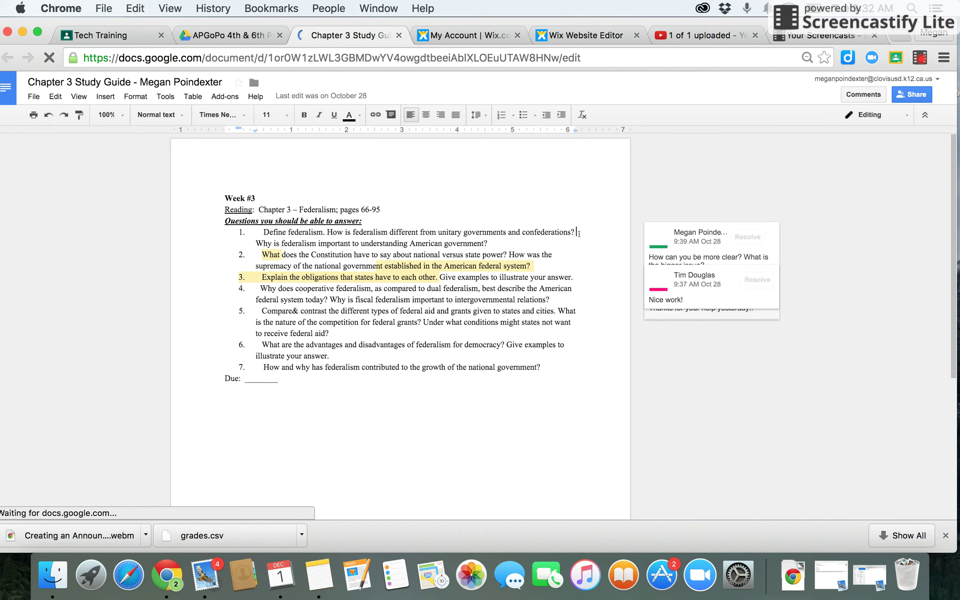
left_click(529, 239)
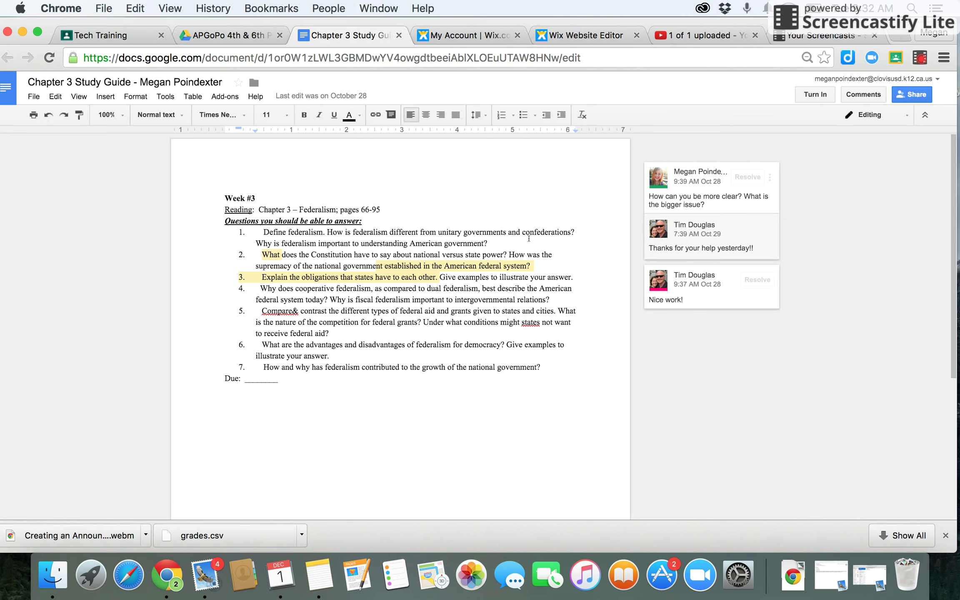
key("Return")
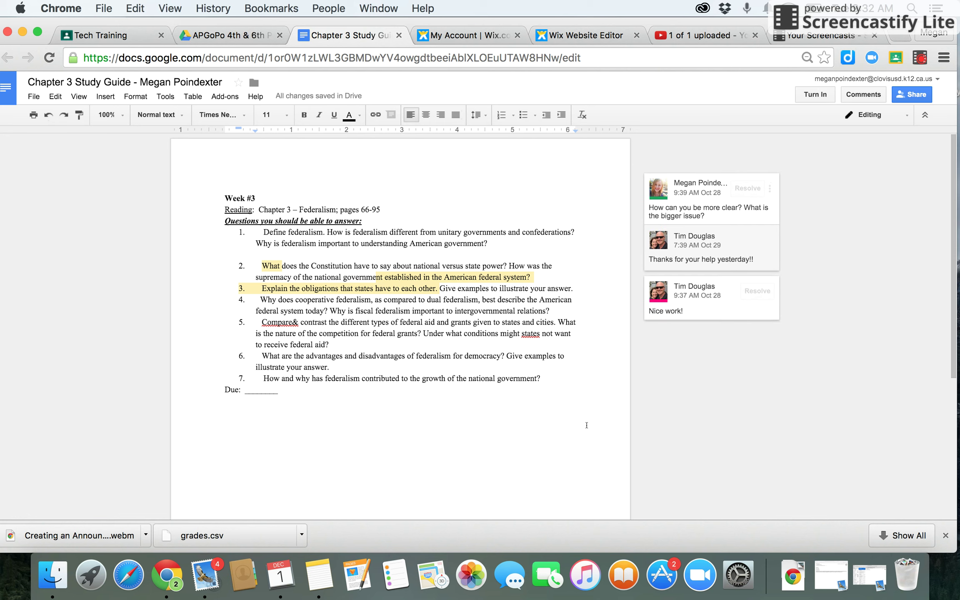
Step: Back in Google Classroom, add the Honors English 9 P. 3 class to the Of Mice and Men assignment and close it as a draft
left_click(128, 38)
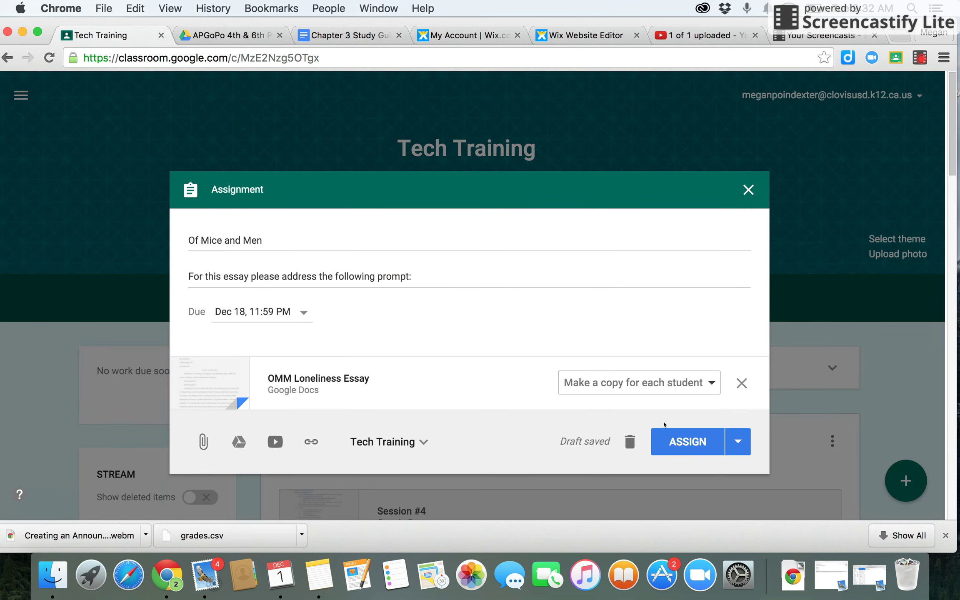
left_click(415, 444)
left_click(375, 486)
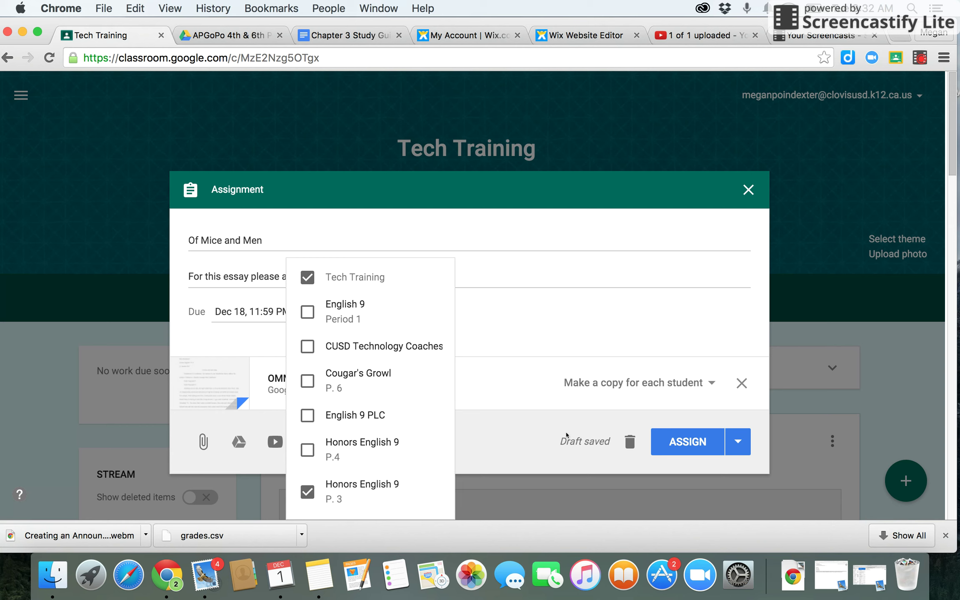
left_click(515, 382)
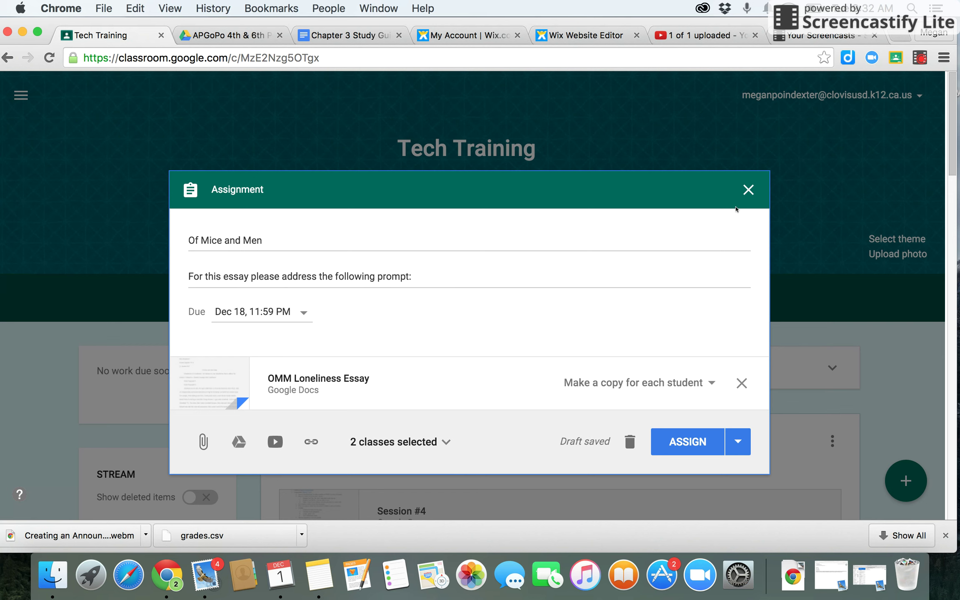
left_click(749, 190)
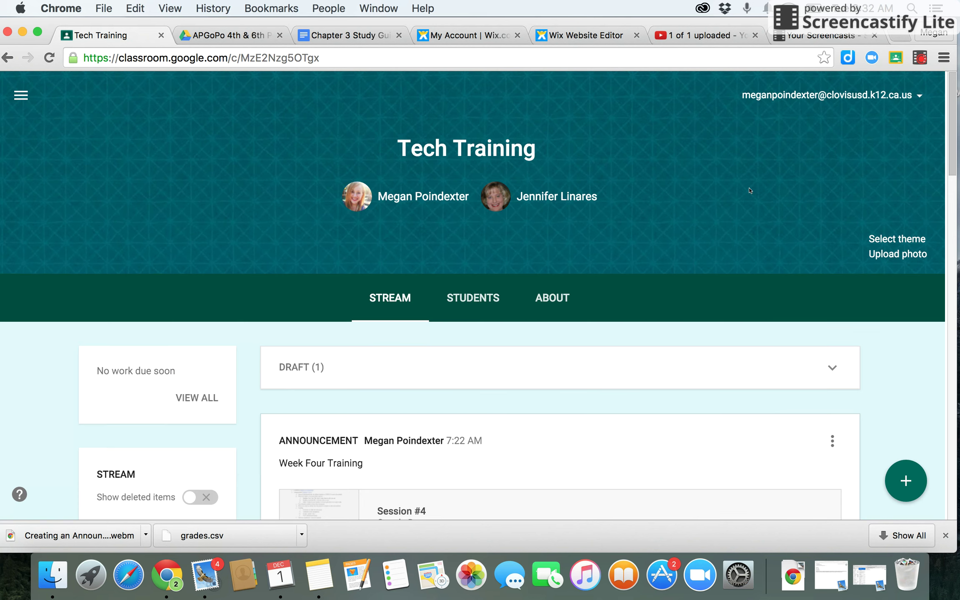
Step: Remove Honors English 9 P. 3 from the saved Of Mice and Men draft and assign it to Tech Training only
left_click(431, 379)
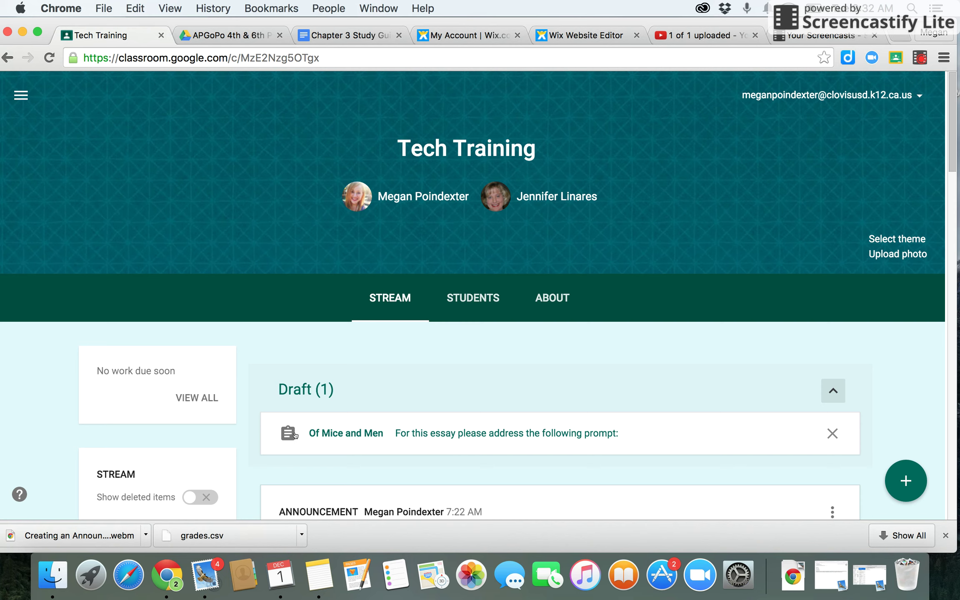
left_click(319, 425)
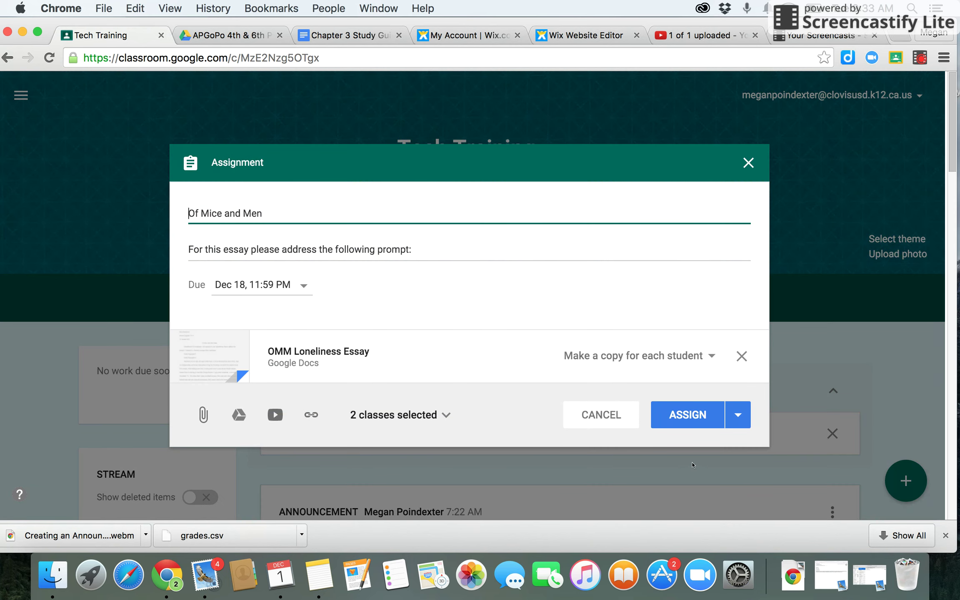
left_click(412, 419)
left_click(383, 494)
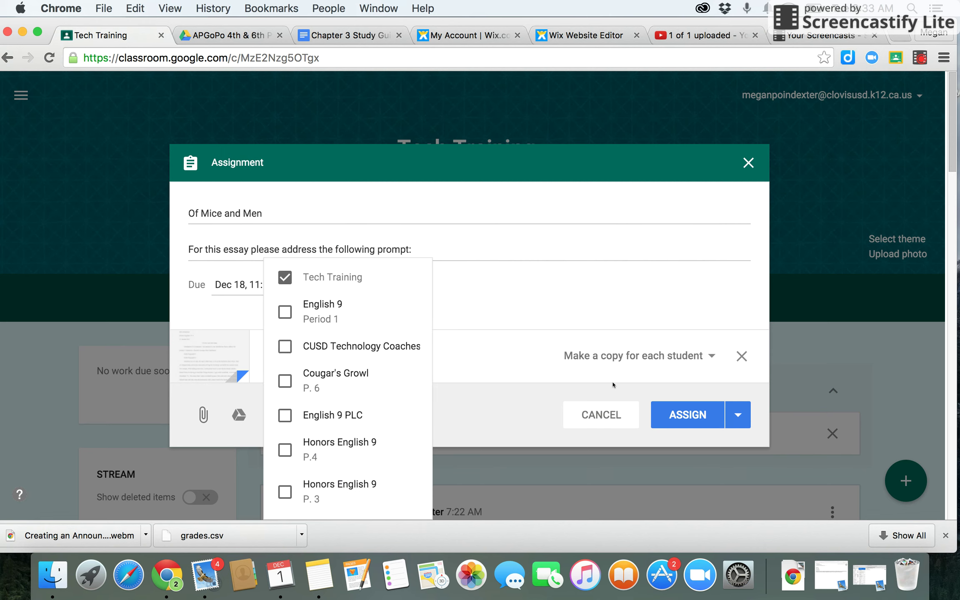
left_click(705, 417)
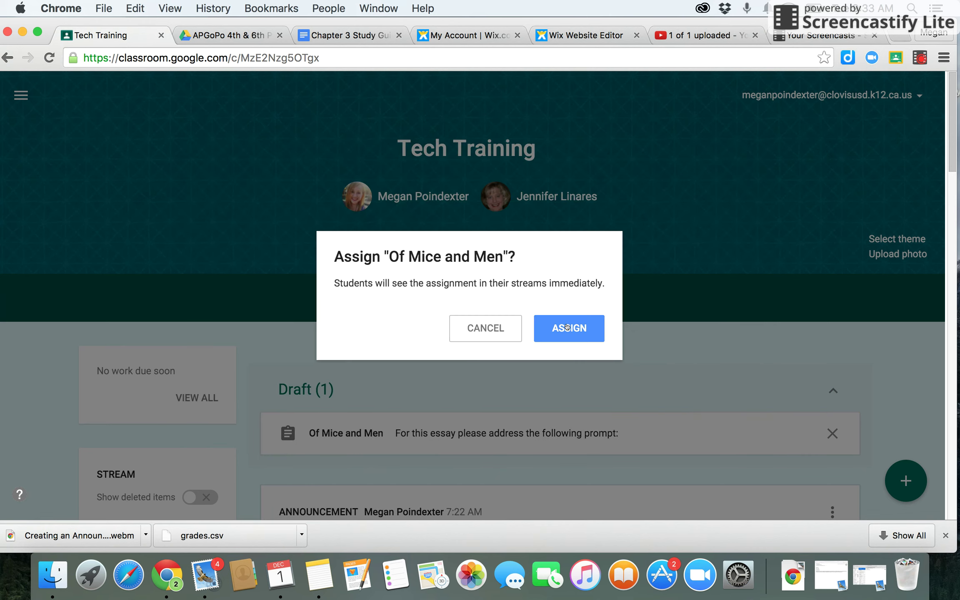
left_click(560, 326)
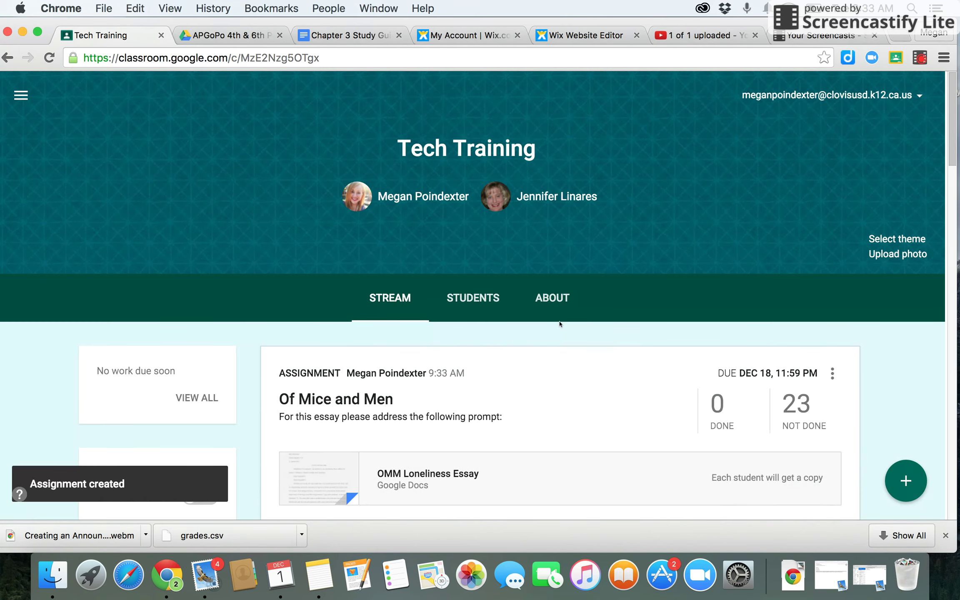
Step: Show the available actions for the posted Of Mice and Men assignment
scroll(559, 324, "down", 5)
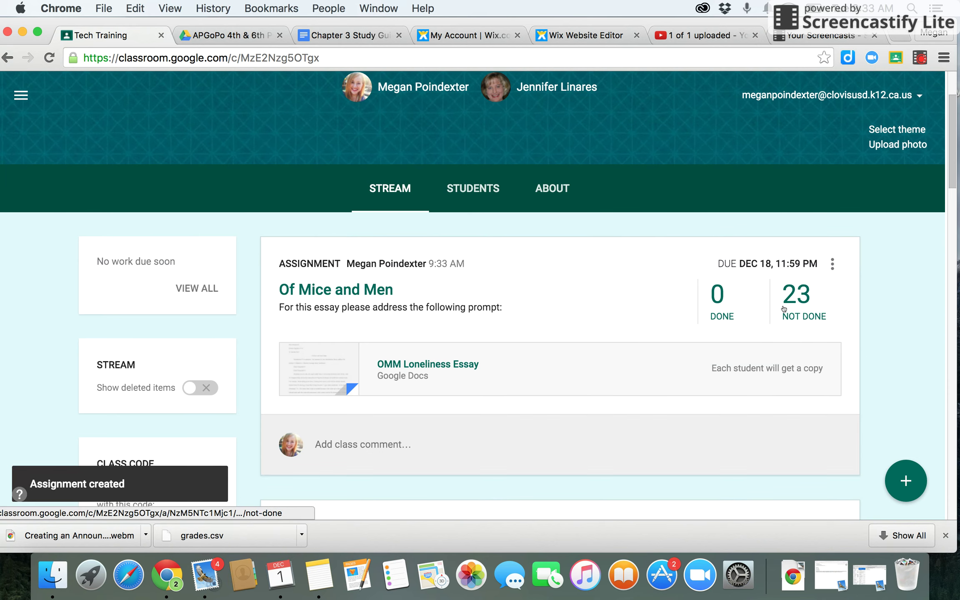
left_click(833, 263)
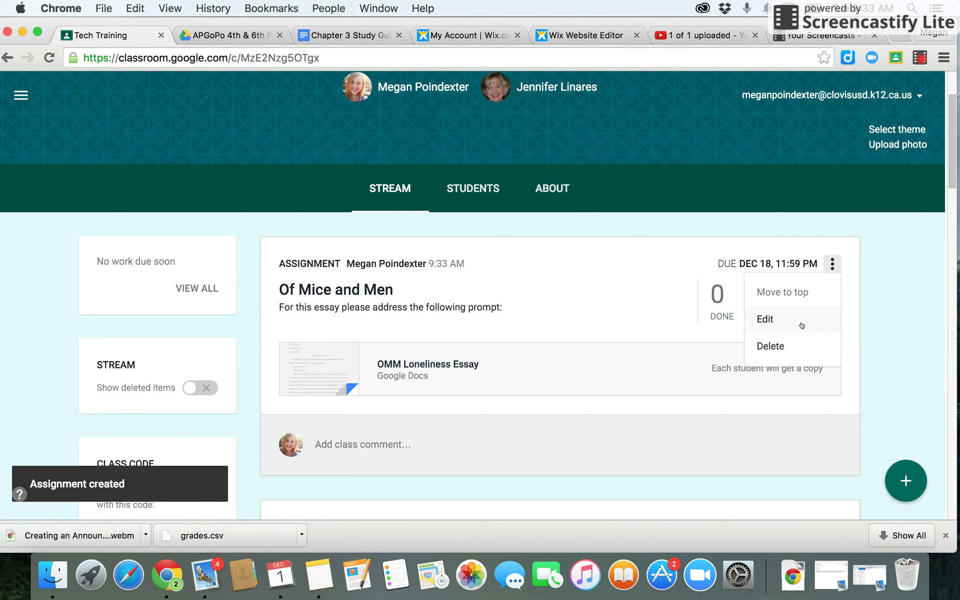